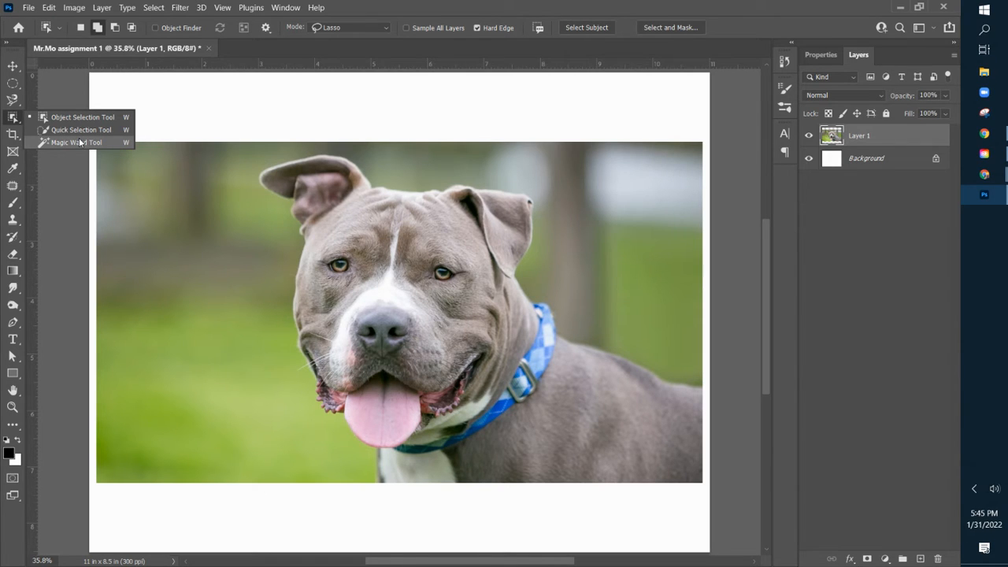
Activate the Object Selection Tool in add-to-selection mode, trying Rectangle mode before setting it back to Lasso.
left_click(80, 119)
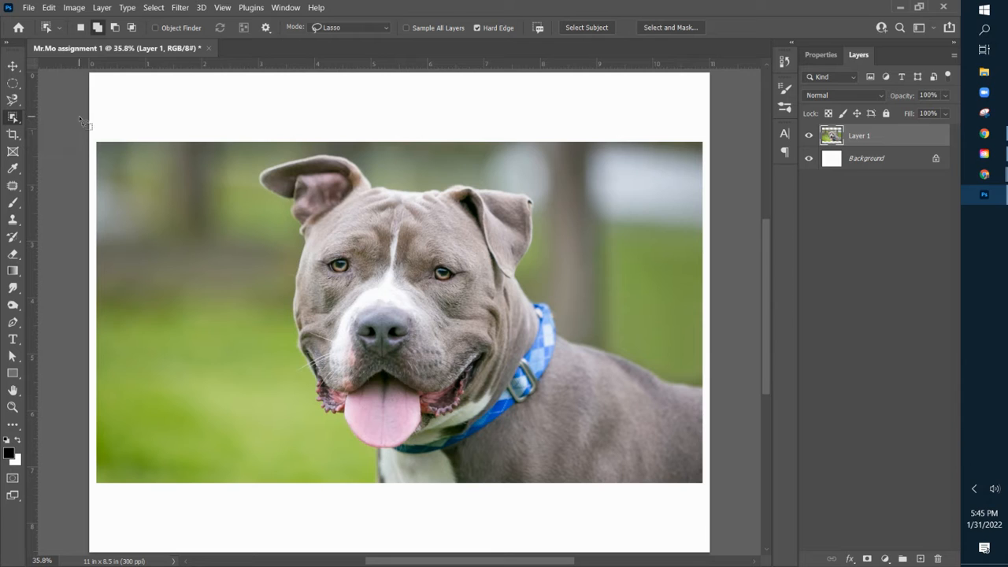
left_click(96, 28)
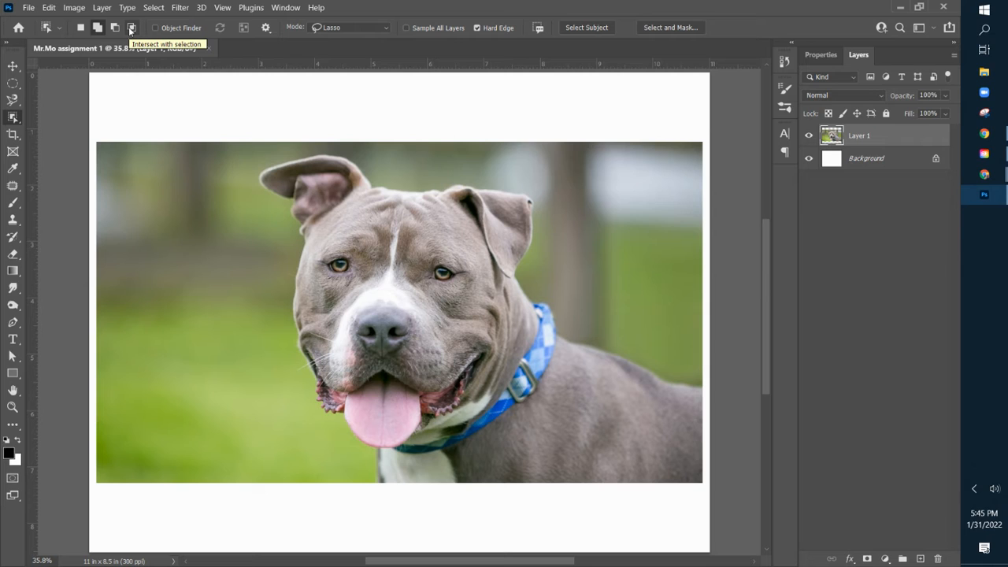
left_click(388, 30)
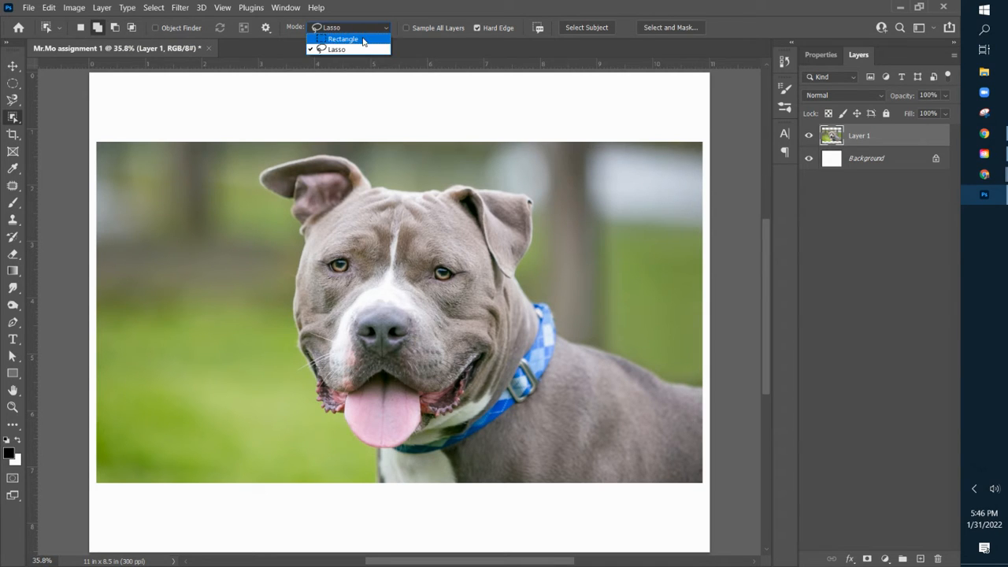
left_click(364, 39)
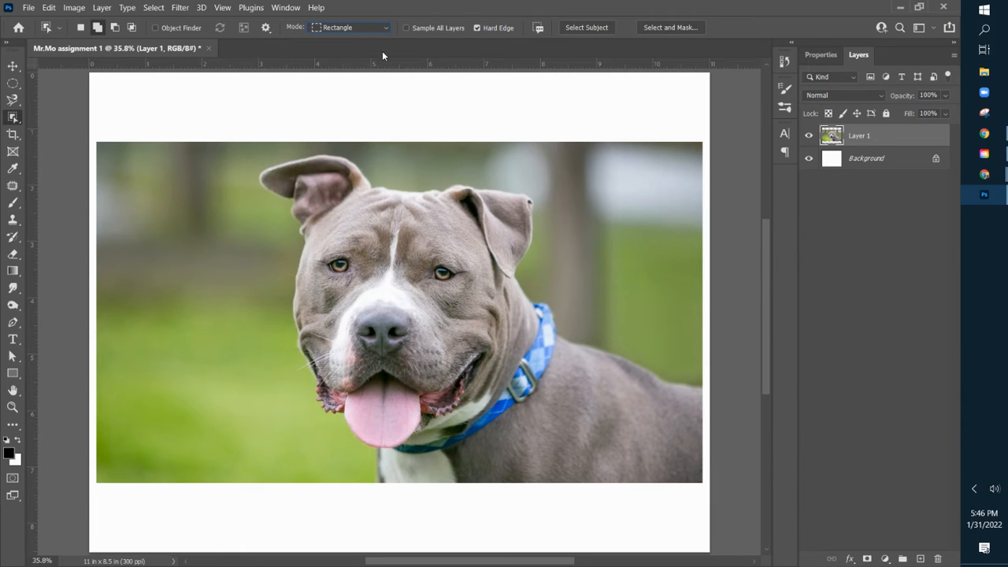
left_click(388, 29)
left_click(354, 46)
Try selecting the dog with Object Selection lassos, starting at its raised ear and extending around the body, and clear the selection.
mouse_move(352, 158)
left_mouse_down()
mouse_move(316, 149)
mouse_move(272, 162)
mouse_move(251, 184)
mouse_move(277, 207)
left_mouse_up()
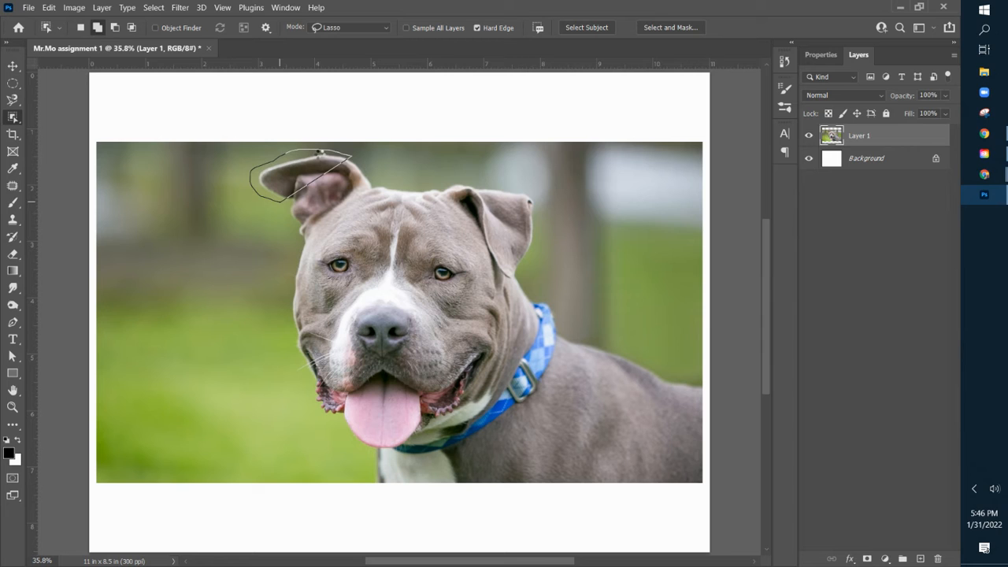
mouse_move(281, 156)
left_mouse_down()
mouse_move(259, 185)
mouse_move(281, 200)
left_mouse_up()
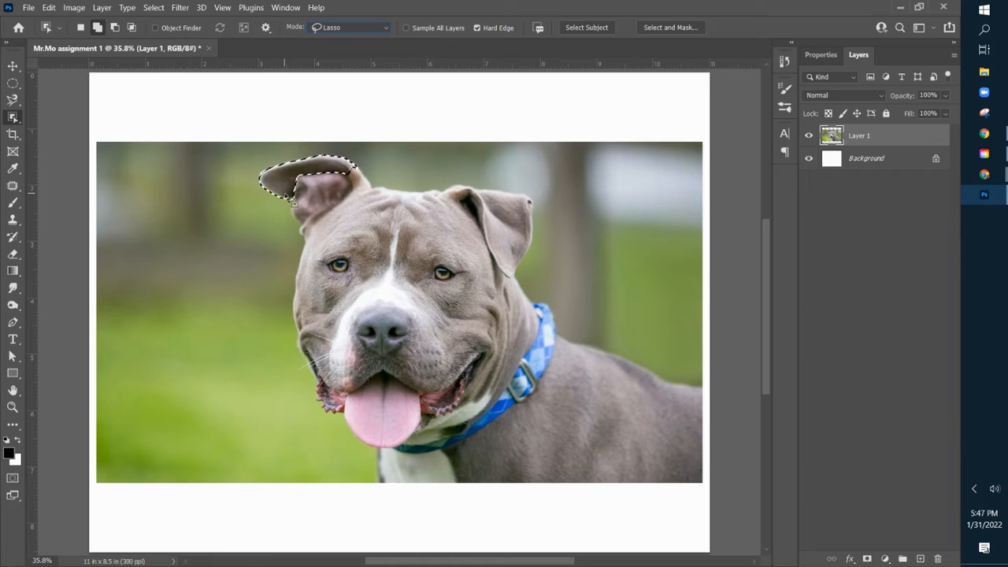
left_click_drag(288, 203, 290, 225)
mouse_move(293, 272)
left_mouse_down()
mouse_move(283, 313)
mouse_move(299, 366)
mouse_move(382, 488)
mouse_move(680, 498)
mouse_move(706, 472)
mouse_move(692, 379)
mouse_move(573, 323)
mouse_move(537, 260)
mouse_move(533, 211)
mouse_move(513, 183)
mouse_move(384, 183)
mouse_move(350, 163)
mouse_move(319, 163)
mouse_move(298, 177)
mouse_move(294, 196)
left_mouse_up()
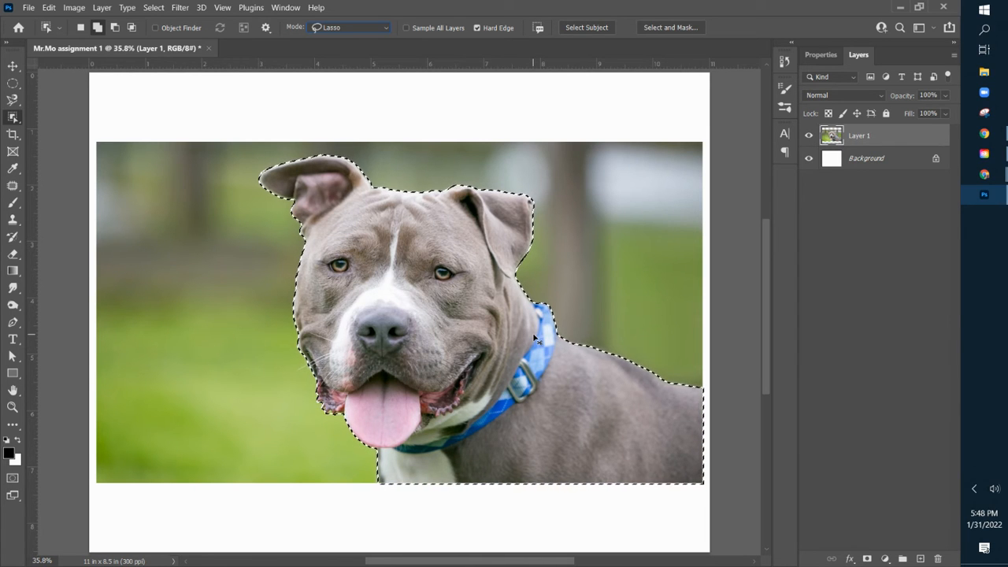
key("ctrl+d")
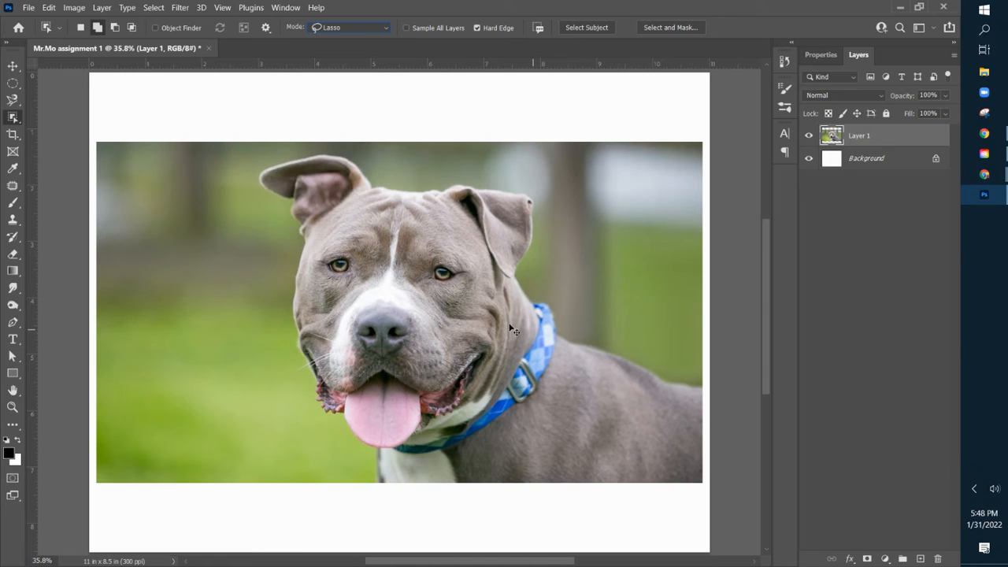
Activate the Quick Selection Tool with a 125 px brush, trying subtract mode before returning to add-to-selection mode.
right_click(20, 121)
left_click(68, 129)
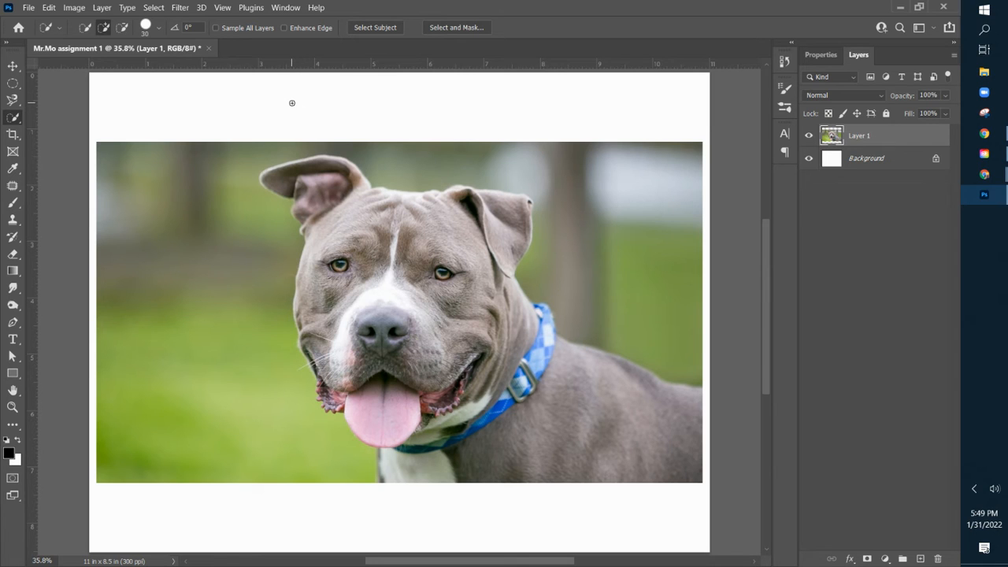
key("bracketright")
key("bracketright")
key("bracketright")
key("bracketright")
key("bracketright")
key("bracketright")
left_click(121, 28)
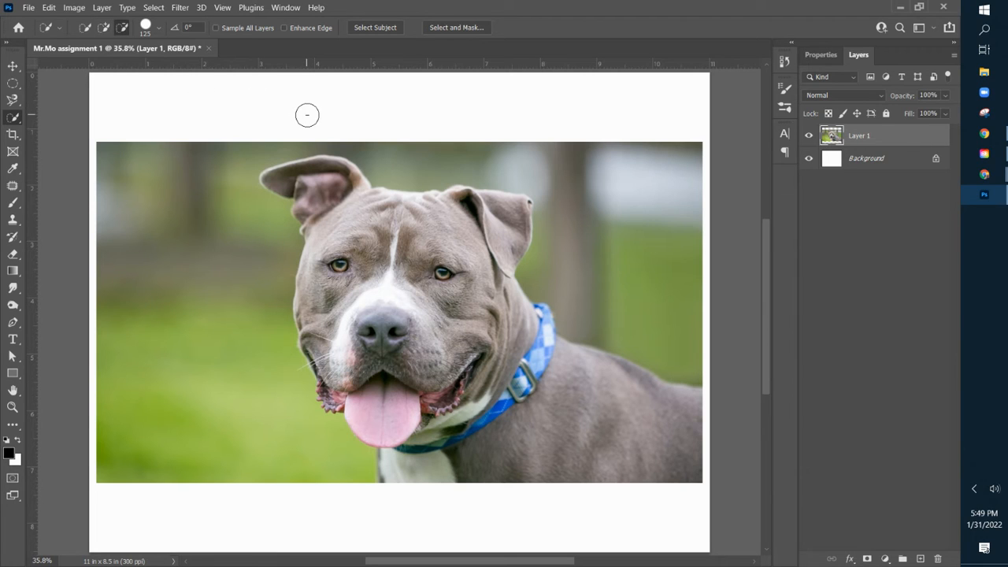
left_click(104, 28)
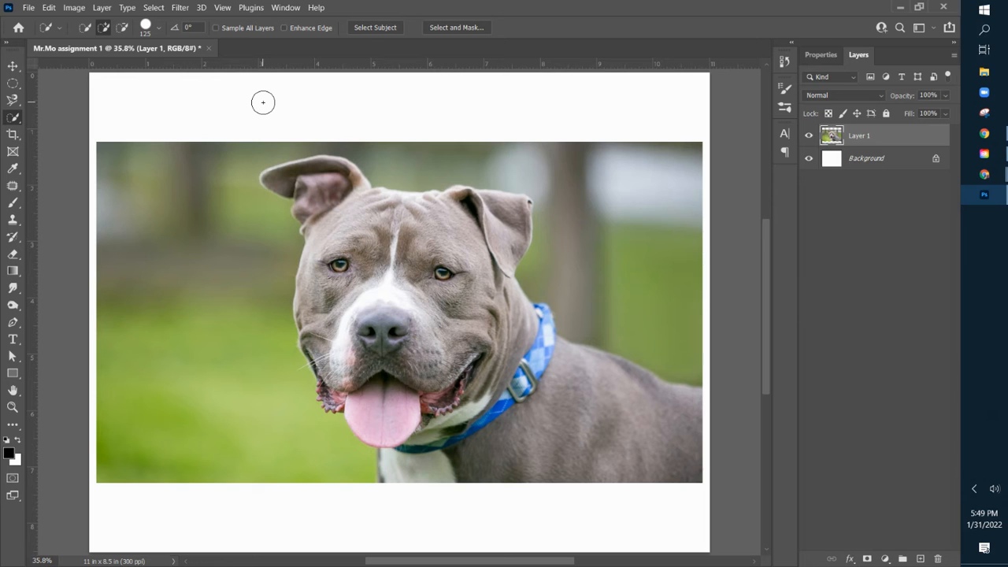
Set the Quick Selection brush size to 161 px in the brush settings.
left_click(157, 31)
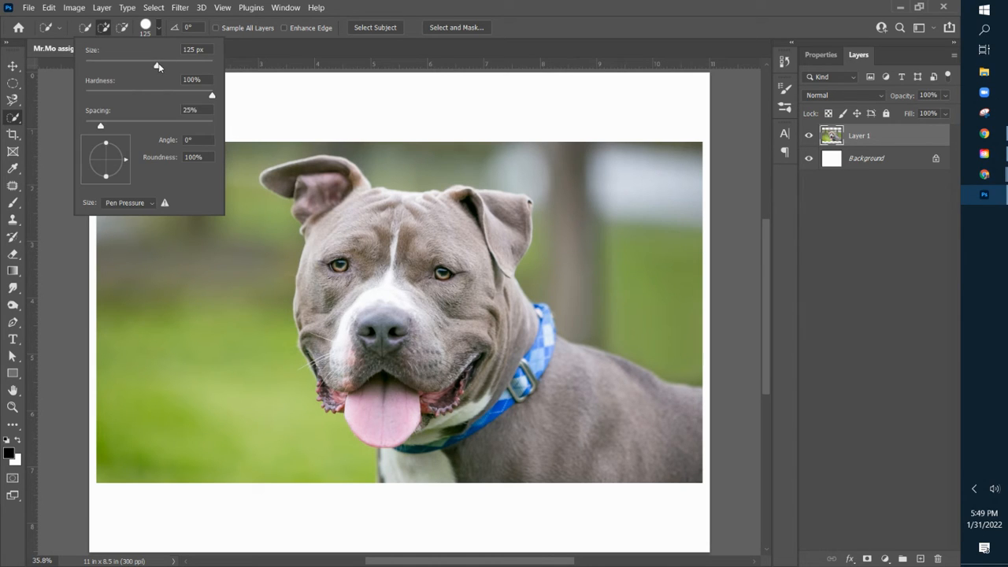
mouse_move(157, 67)
left_mouse_down()
mouse_move(122, 66)
mouse_move(168, 64)
left_mouse_up()
left_click(158, 29)
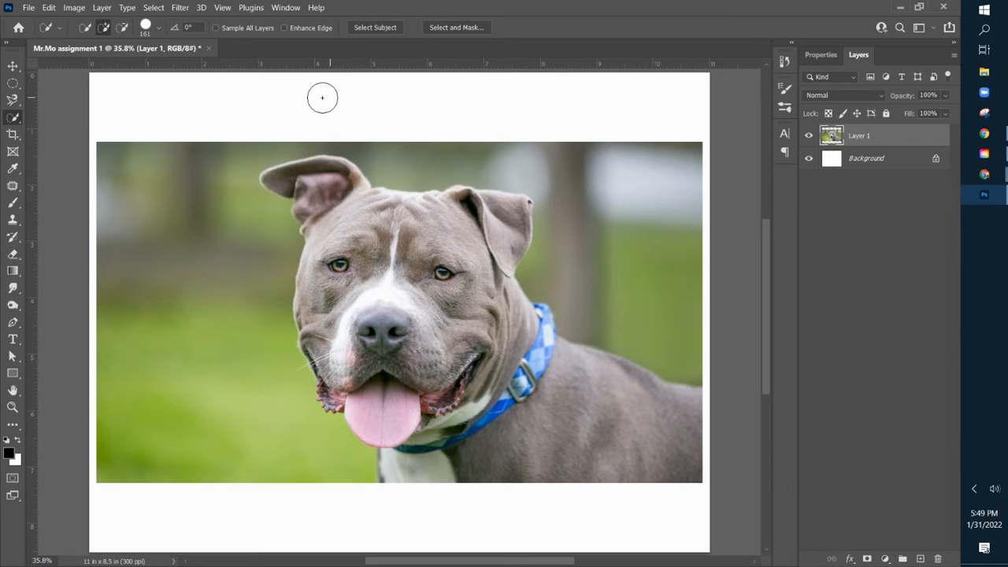
Adjust the brush to 150 px and quick-select the entire dog, brushing from its forehead to the raised ear.
key("bracketleft")
key("bracketleft")
key("bracketleft")
key("bracketleft")
key("bracketright")
key("bracketright")
key("bracketright")
mouse_move(387, 229)
left_mouse_down()
mouse_move(331, 278)
mouse_move(342, 349)
mouse_move(334, 389)
mouse_move(372, 389)
mouse_move(382, 409)
mouse_move(412, 406)
mouse_move(436, 460)
mouse_move(617, 471)
mouse_move(507, 376)
mouse_move(493, 258)
mouse_move(517, 205)
mouse_move(474, 216)
mouse_move(414, 212)
mouse_move(303, 182)
left_mouse_up()
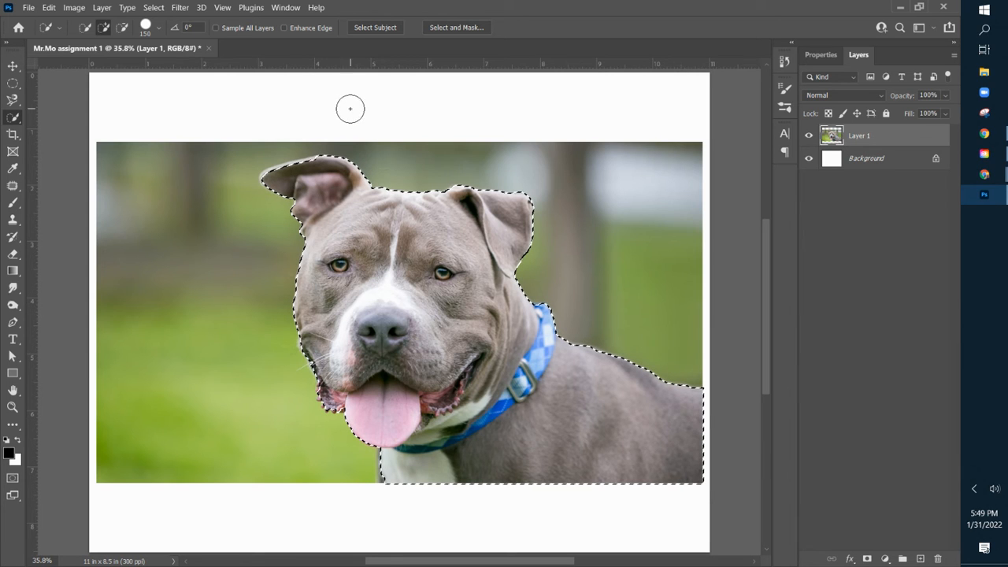
Reduce the Quick Selection brush size to 60 px for refining the dog's selection edge.
key("bracketleft")
key("bracketleft")
key("bracketleft")
key("bracketleft")
key("bracketleft")
key("bracketleft")
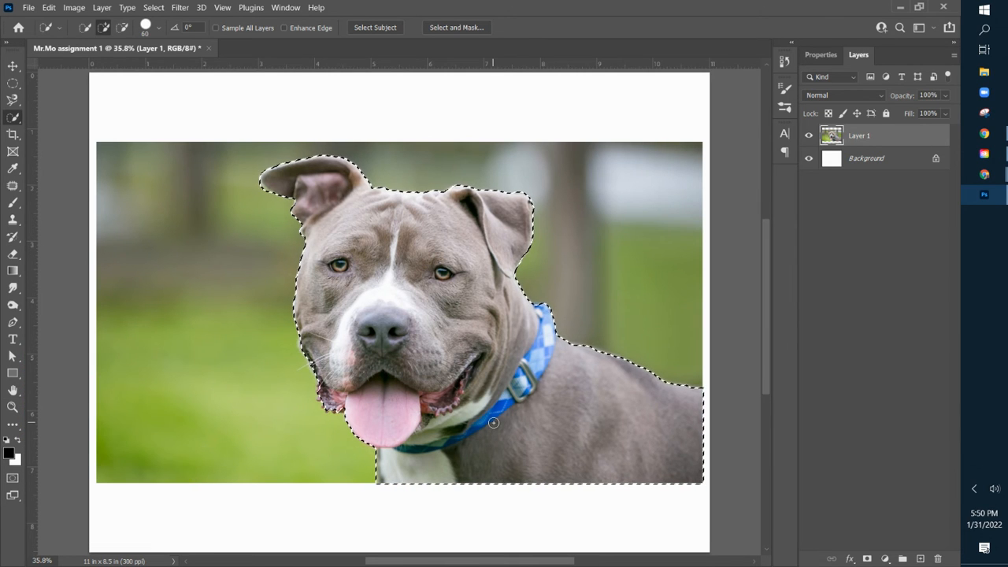
Reduce the Quick Selection brush to 20 px for fine edges and switch it to subtract from the selection.
key("ctrl+plus")
key("ctrl+plus")
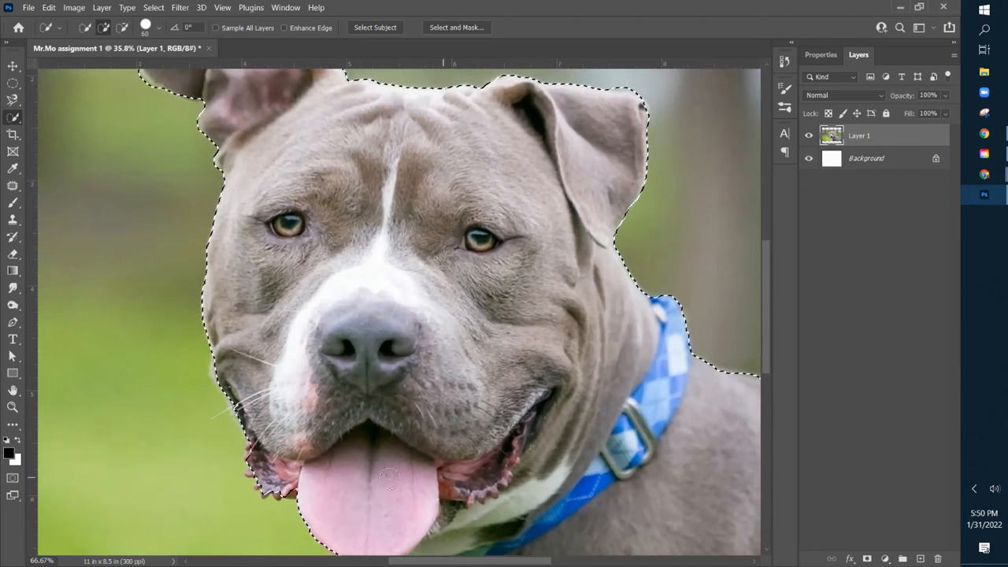
key("bracketleft")
key("bracketleft")
key("bracketleft")
key("bracketleft")
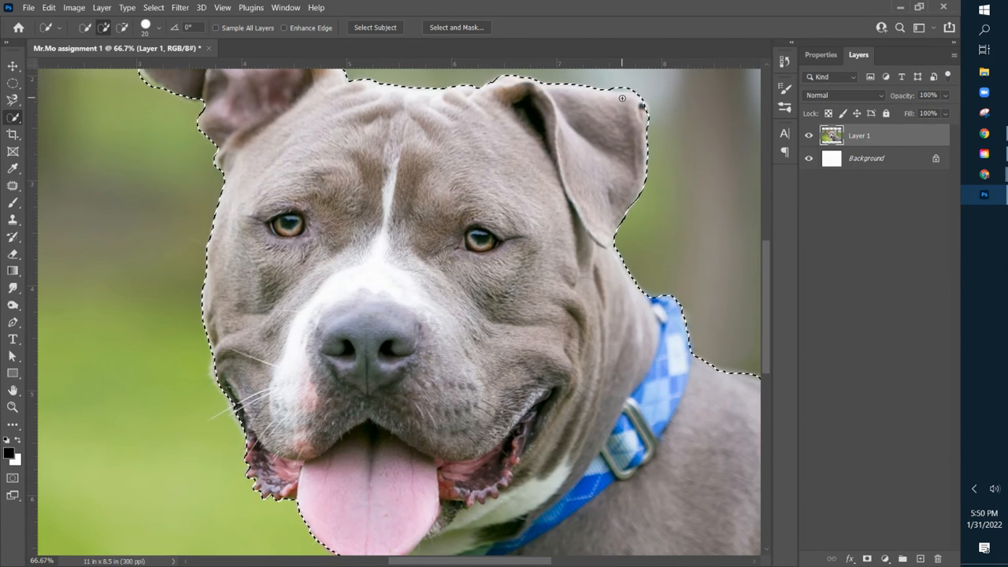
left_click_drag(607, 117, 582, 222)
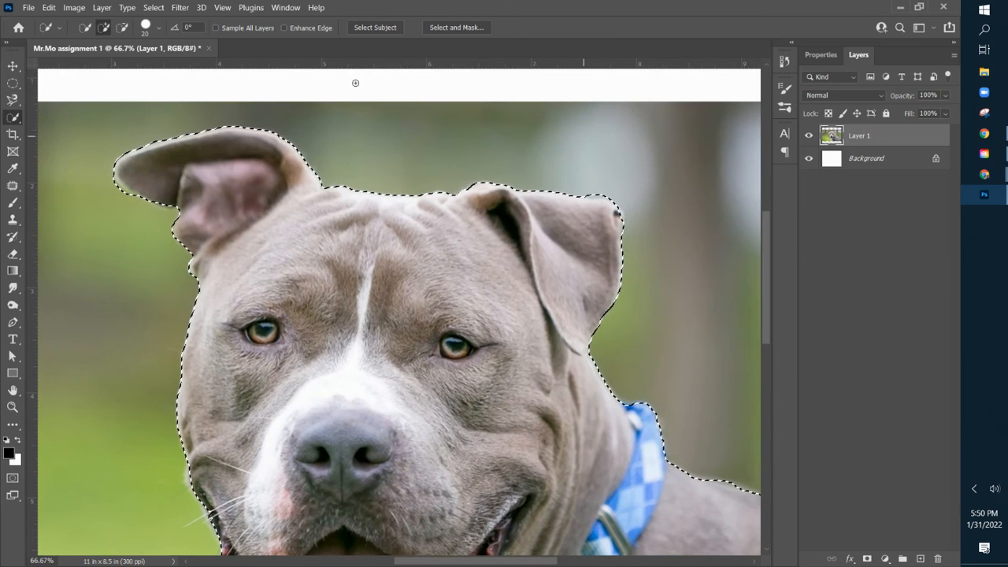
left_click(122, 27)
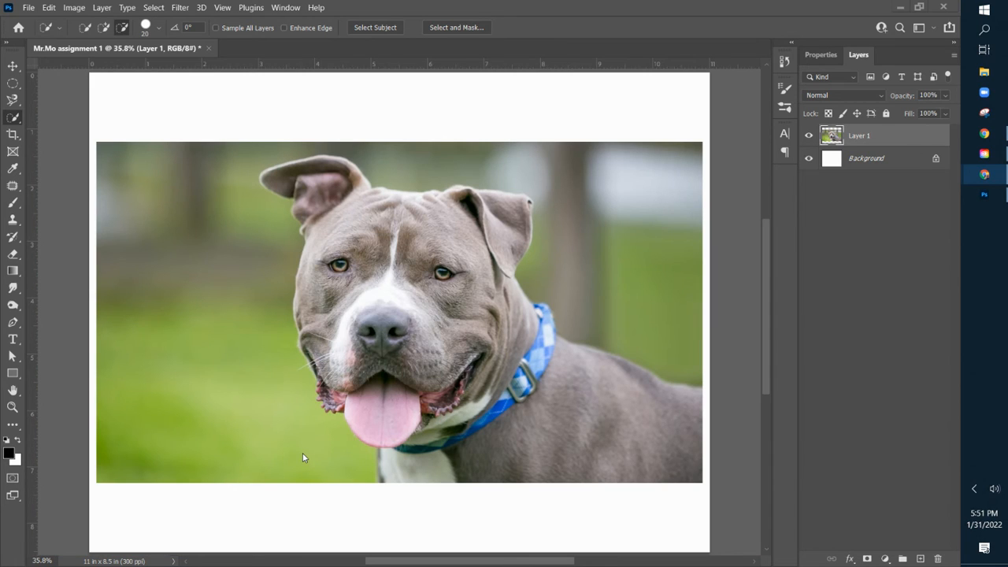
Activate the Magic Wand Tool and set its sample size to 3 by 3 Average.
left_click(13, 120)
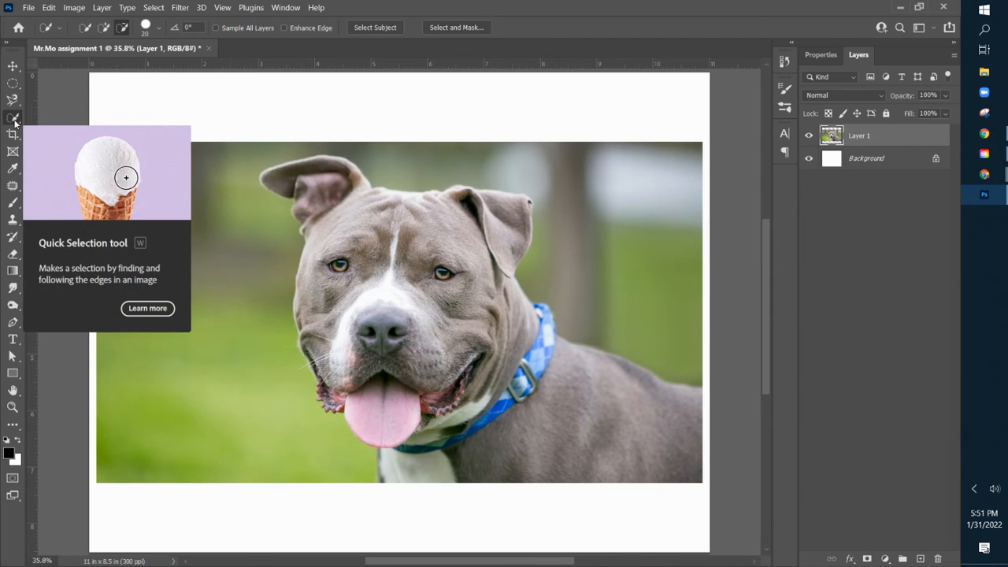
right_click(14, 120)
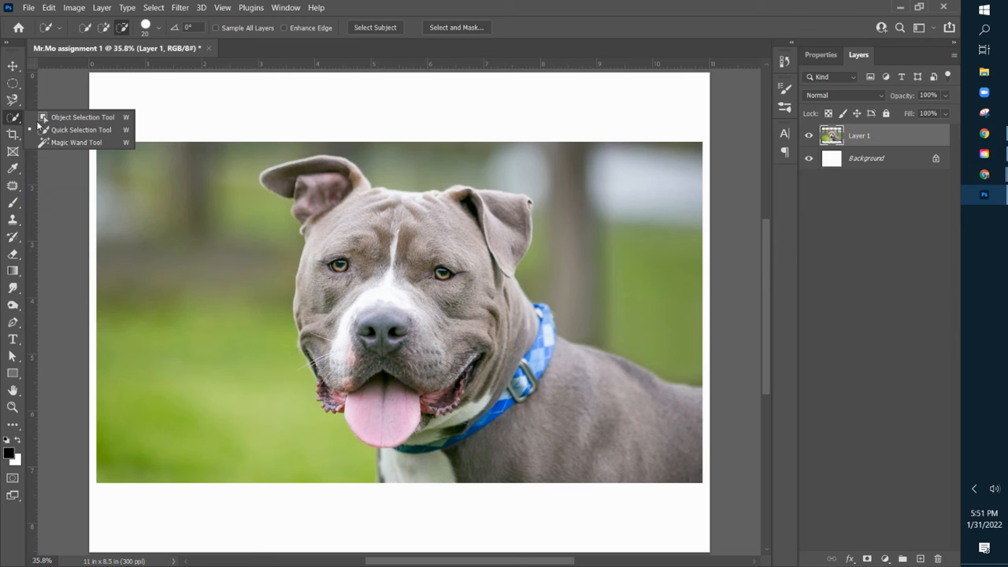
left_click(74, 142)
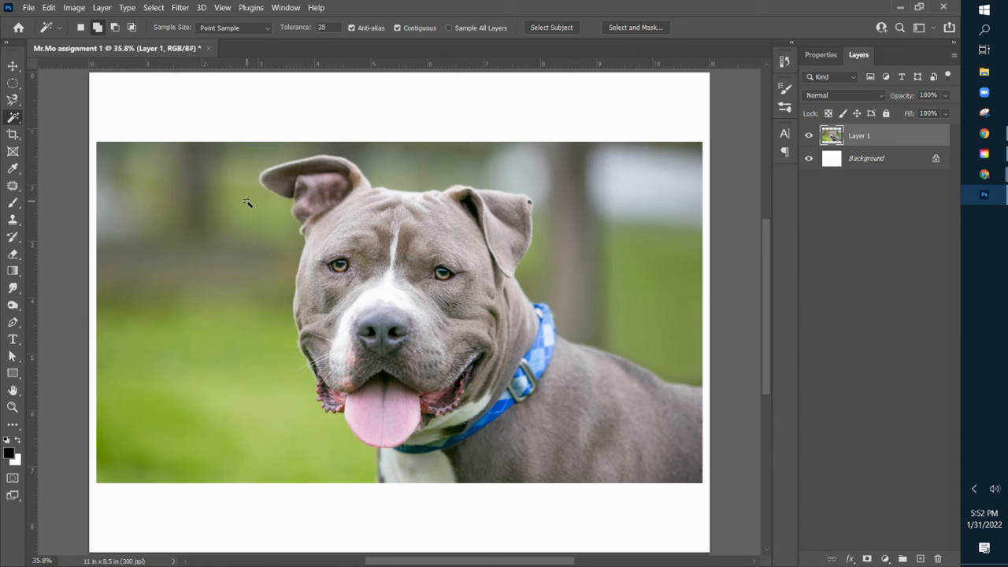
left_click(236, 28)
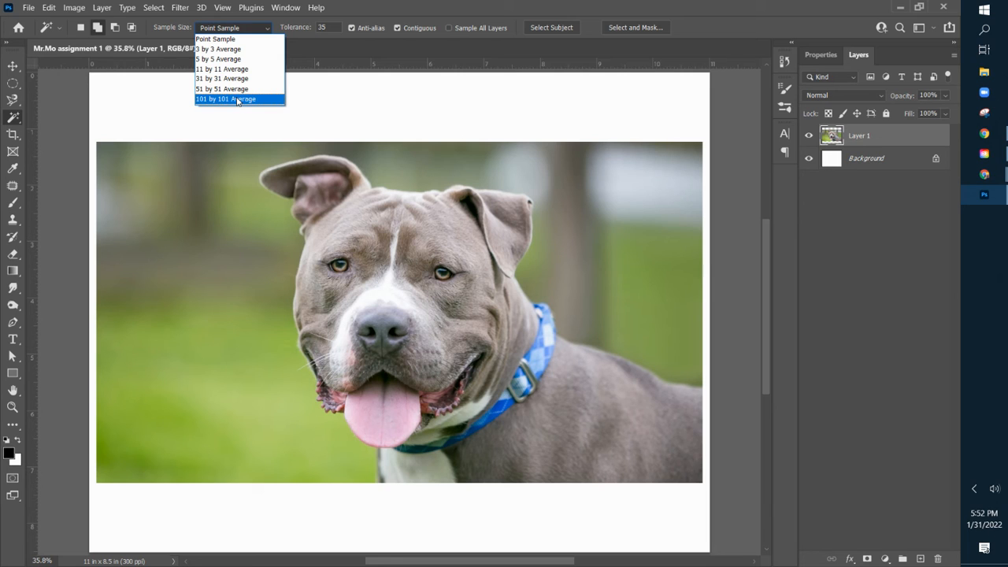
left_click(228, 49)
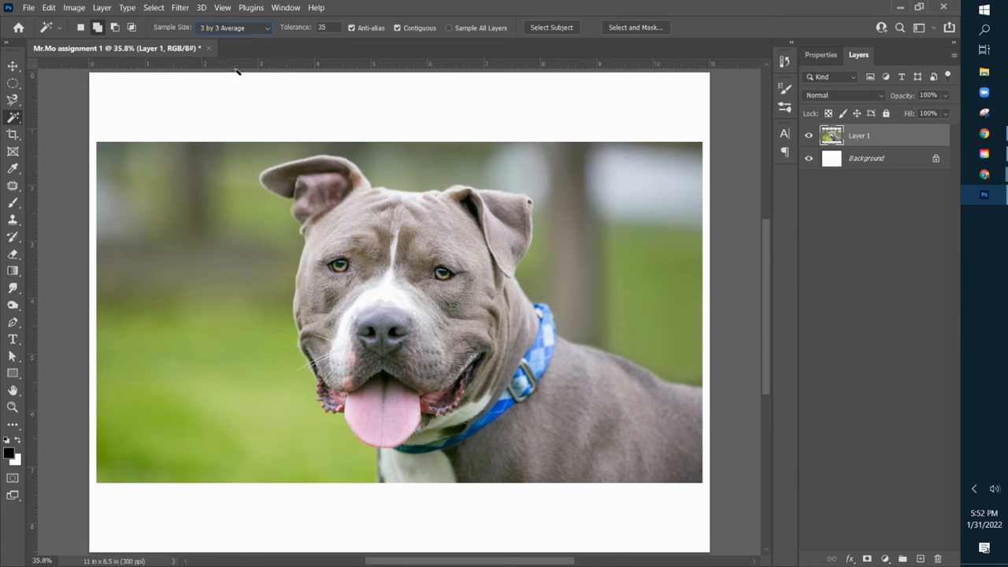
Try a Magic Wand selection of the fur on the dog's head with tolerance 15, and clear the selection.
left_click(313, 26)
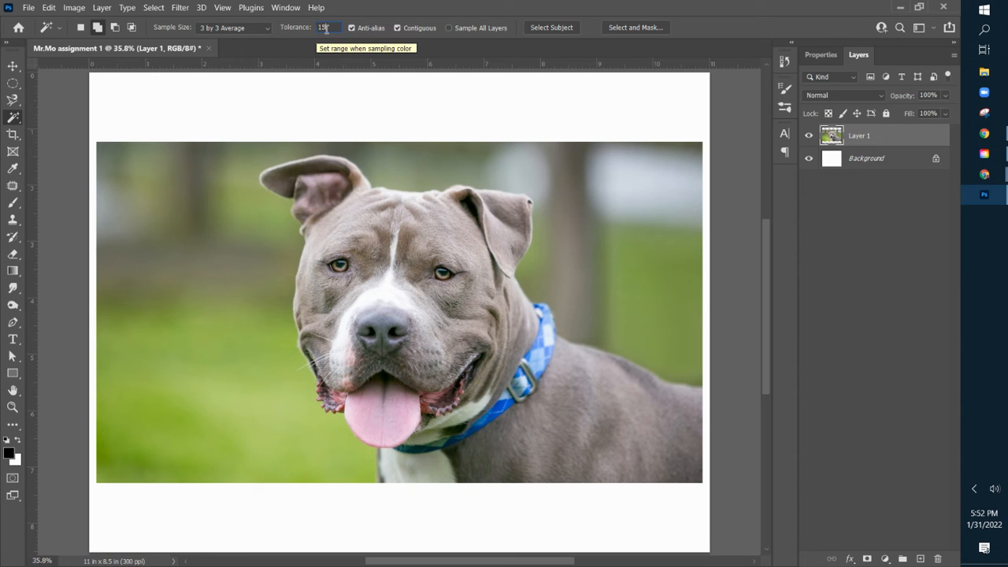
type("15")
key("Return")
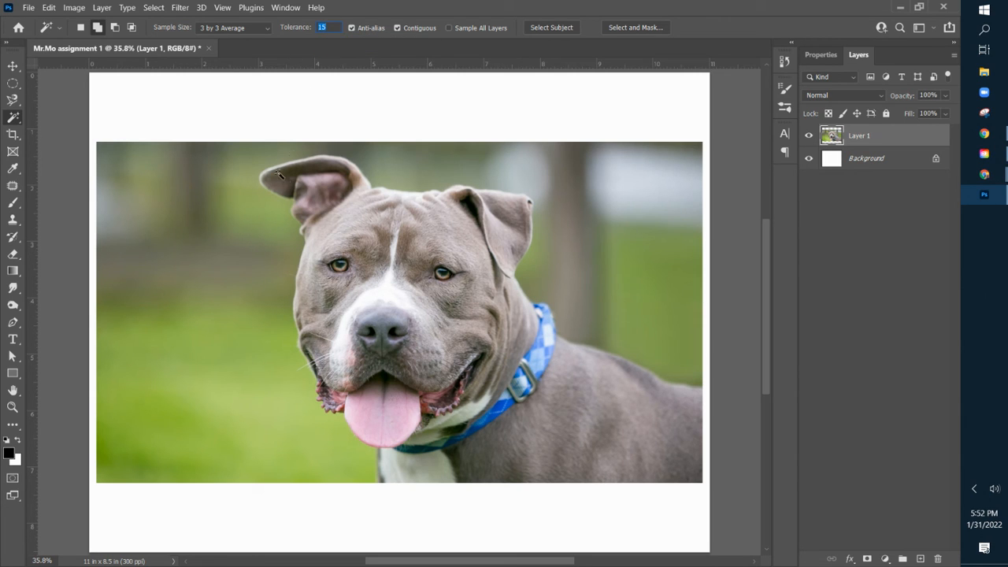
left_click(337, 232)
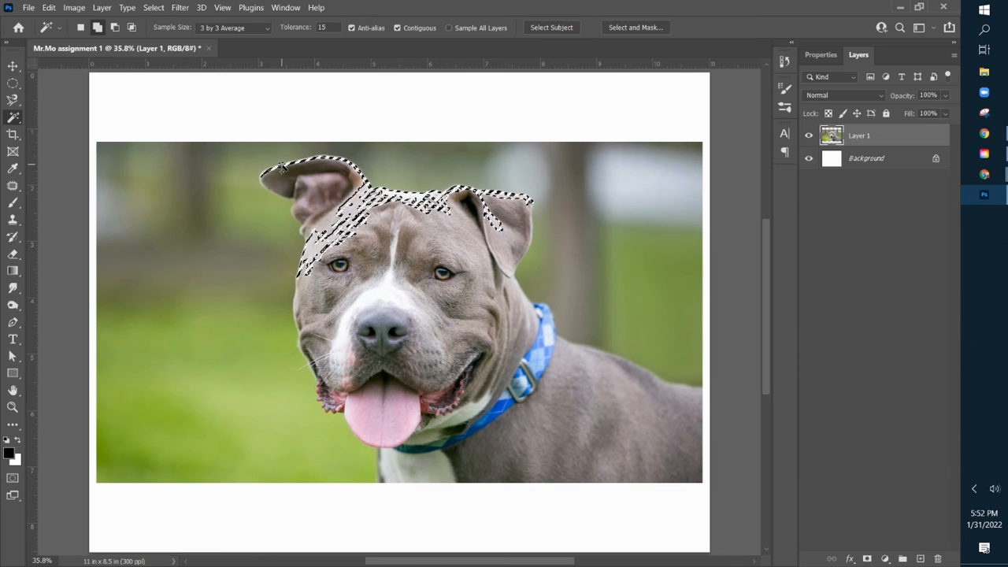
key("ctrl+d")
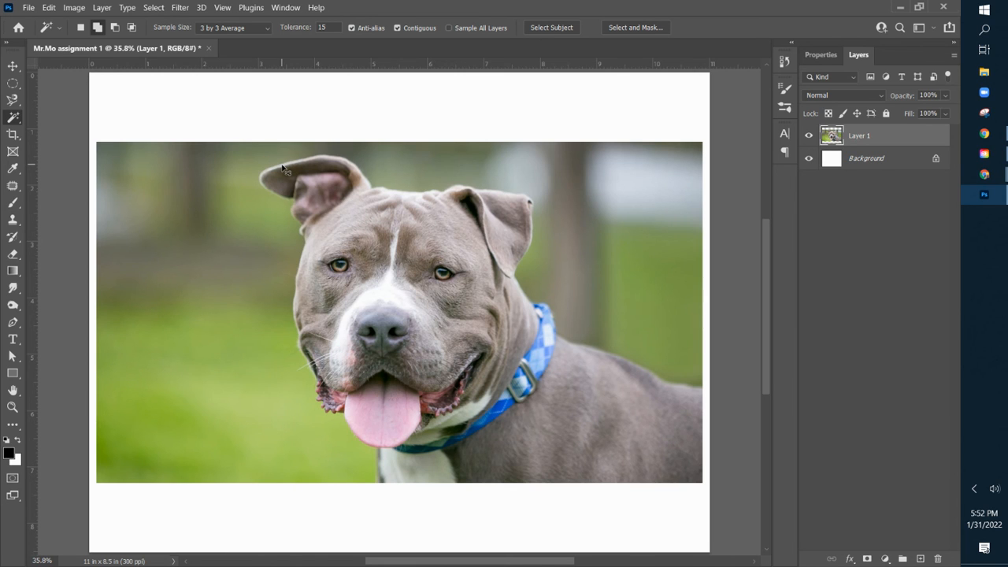
Try a Magic Wand selection of the dog's head fur with the tolerance raised to 40, and clear the selection.
left_click(319, 27)
type("40")
key("Return")
left_click(350, 217)
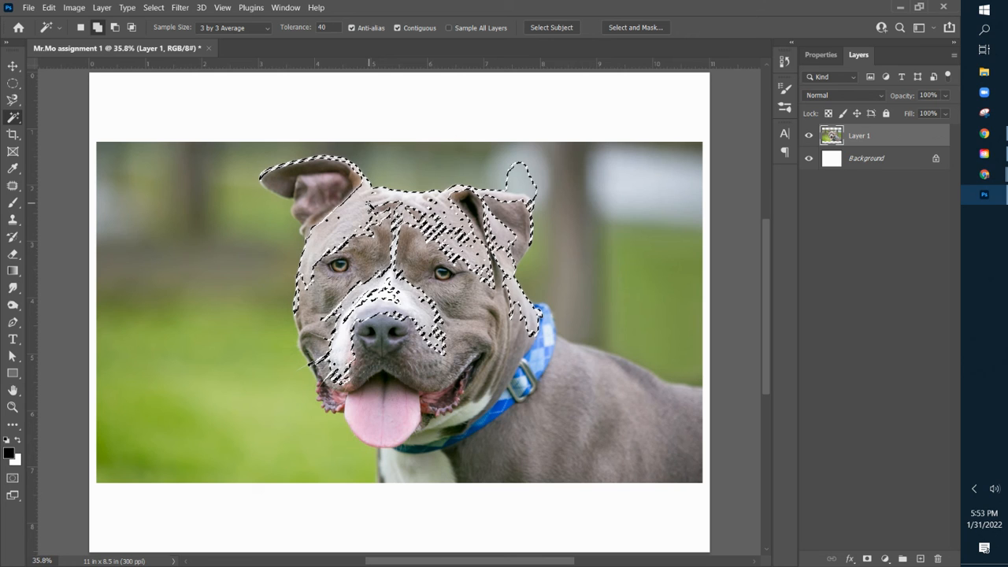
key("ctrl+d")
Set the Magic Wand tolerance to 80 and select the dog's head fur, adding the inside of the raised ear.
left_click_drag(332, 28, 317, 26)
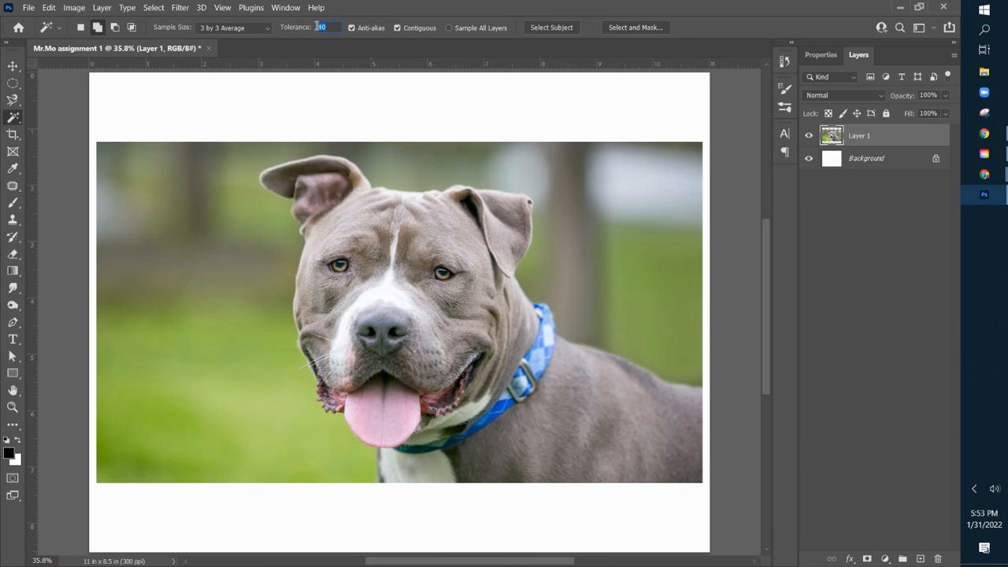
type("60")
key("Return")
left_click(330, 220)
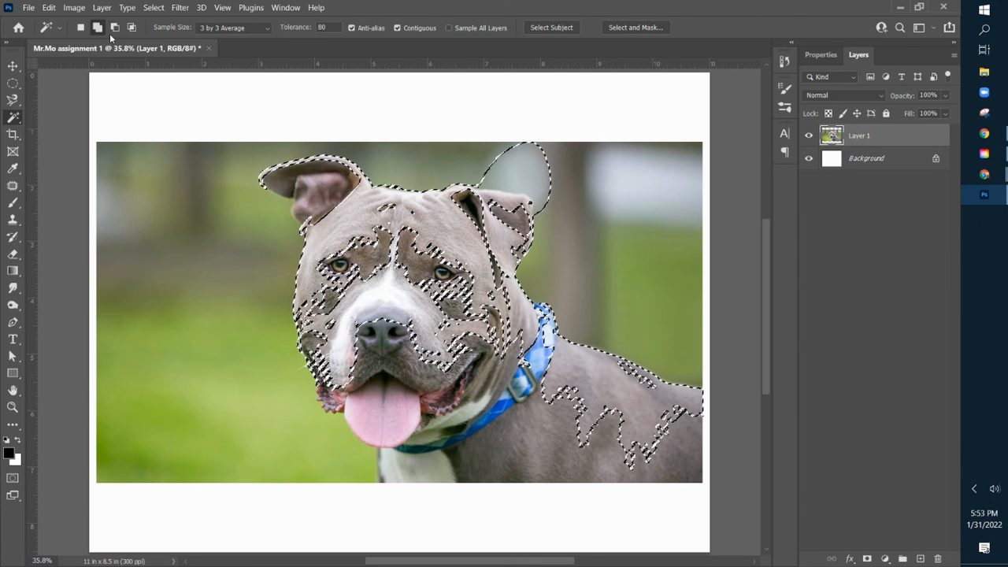
left_click(324, 177)
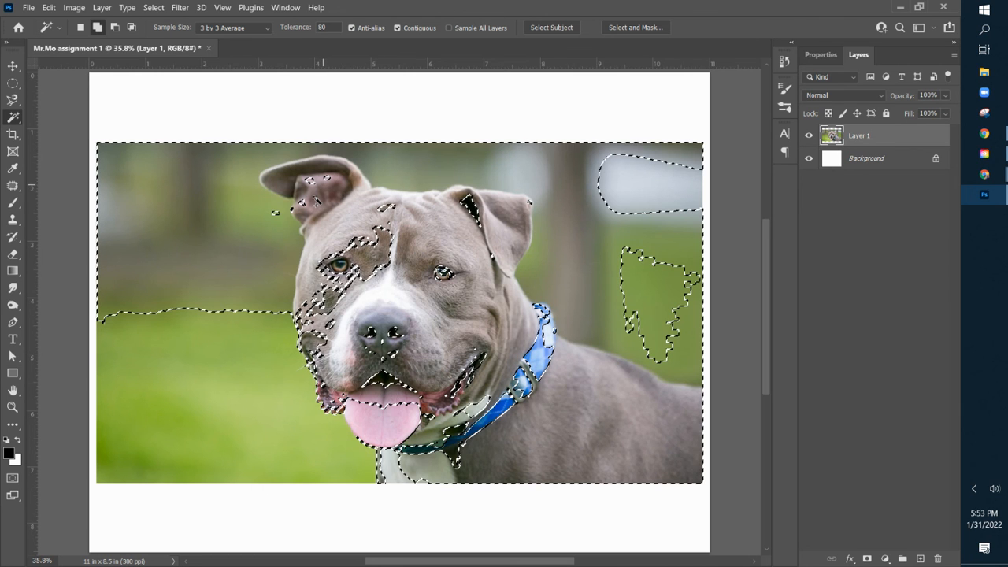